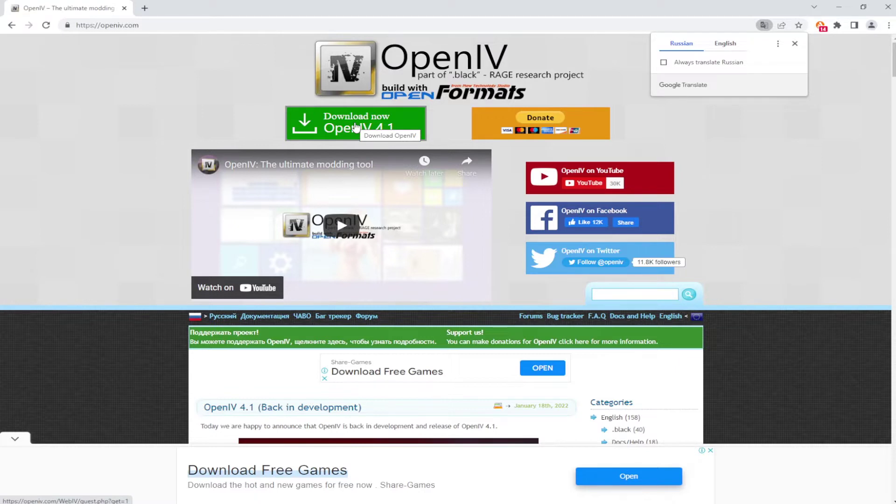
Step: Start the OpenIV 4.1 setup download from the green 'Download now OpenIV 4.1' button
{"action": "left_click", "coordinate": [356, 127]}
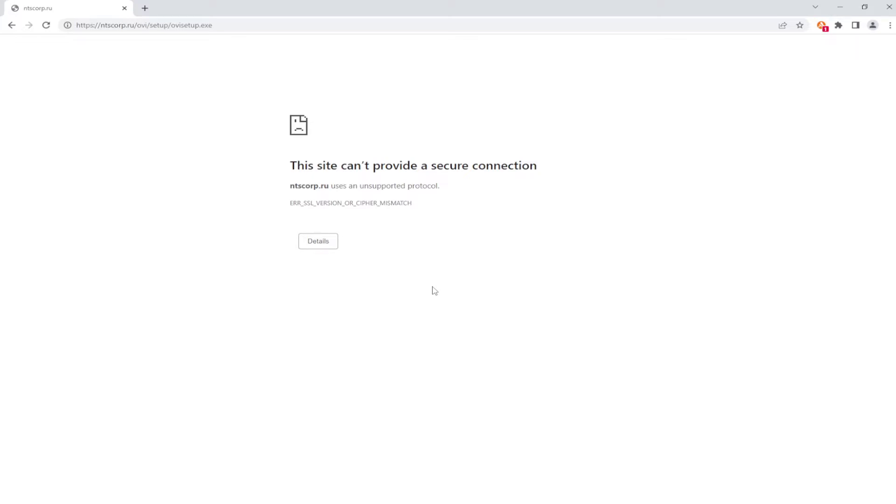
{"action": "key", "text": "F5"}
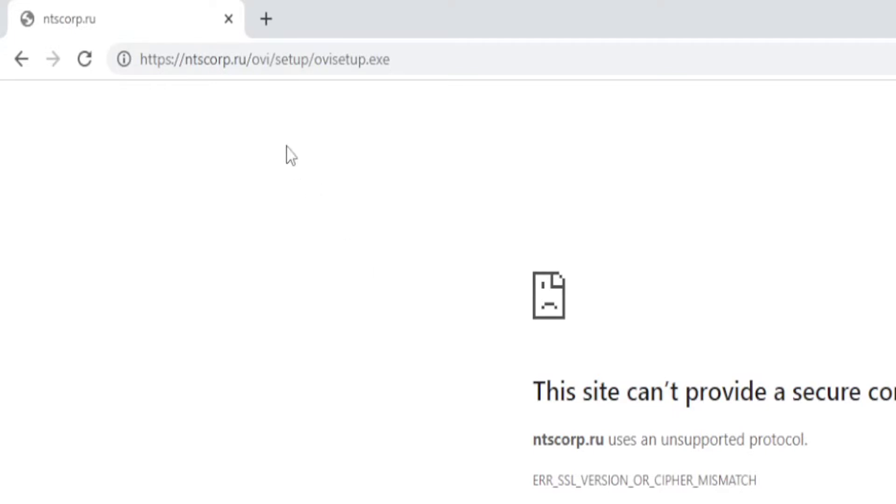
{"action": "left_click", "coordinate": [166, 62]}
{"action": "left_click", "coordinate": [173, 64]}
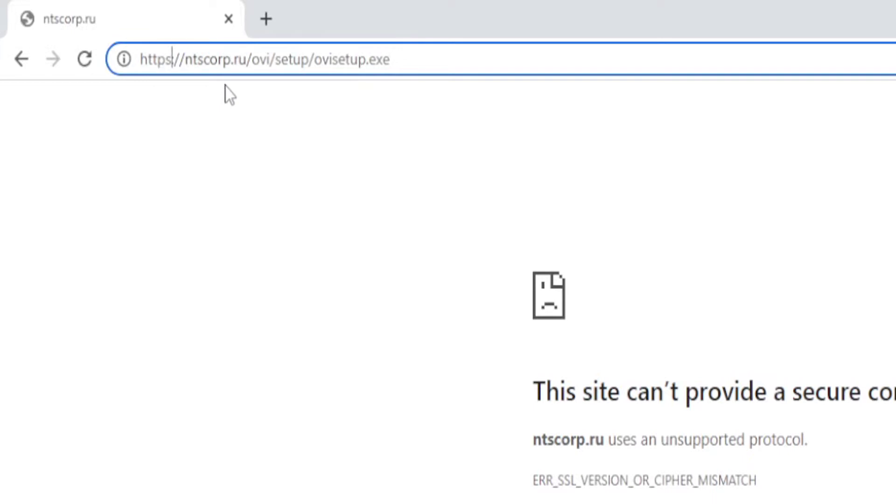
{"action": "key", "text": "Left"}
{"action": "key", "text": "Delete"}
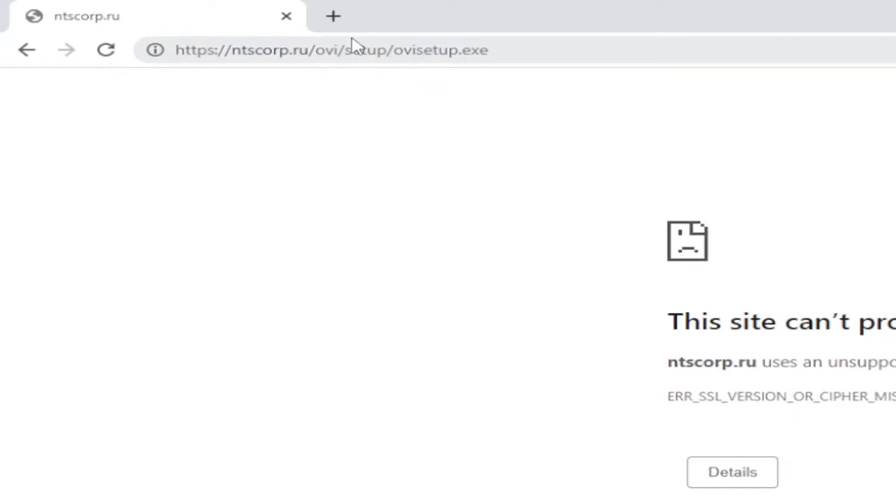
{"action": "left_click", "coordinate": [287, 52]}
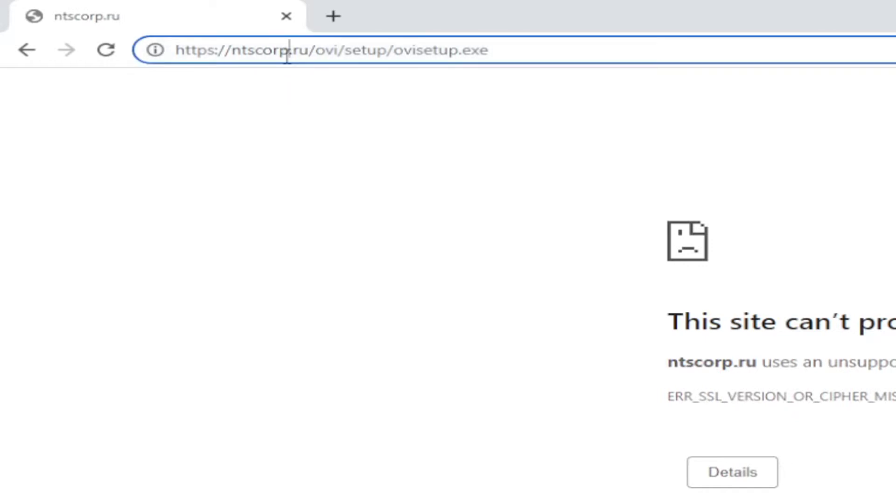
{"action": "right_click", "coordinate": [285, 57]}
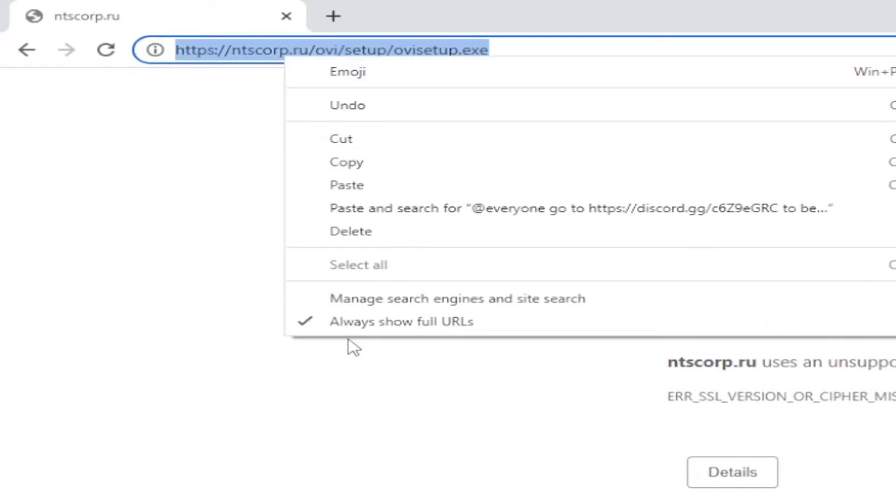
{"action": "left_click", "coordinate": [439, 322]}
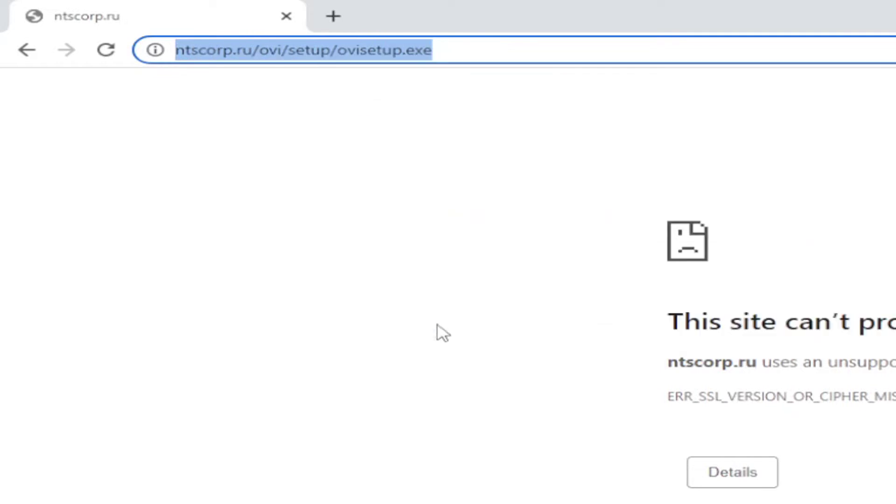
{"action": "left_click", "coordinate": [208, 52]}
{"action": "left_click", "coordinate": [343, 155]}
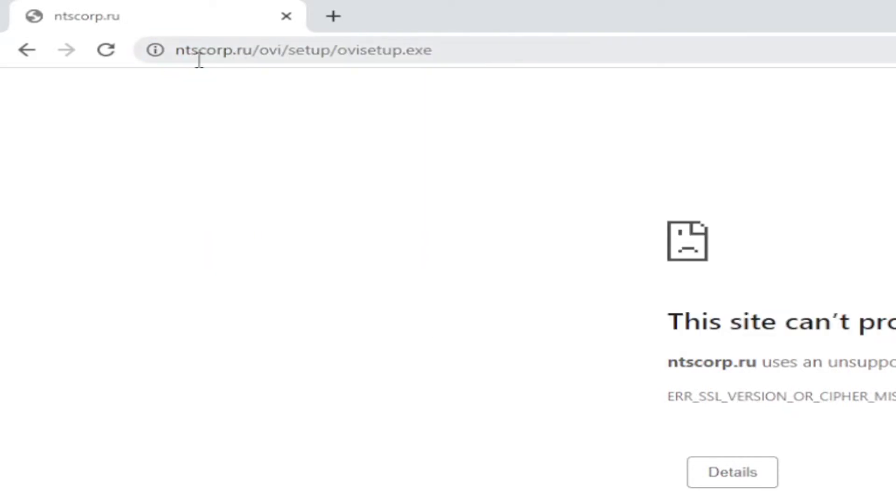
{"action": "left_click", "coordinate": [217, 54]}
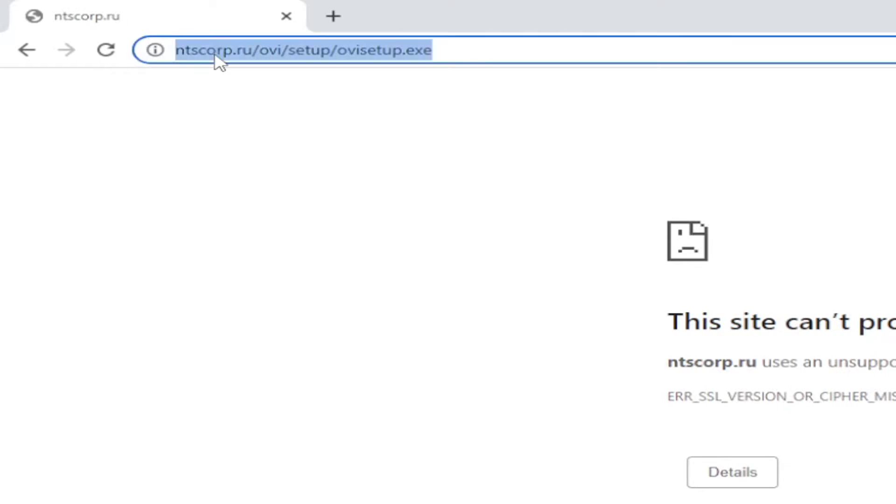
{"action": "key", "text": "Home"}
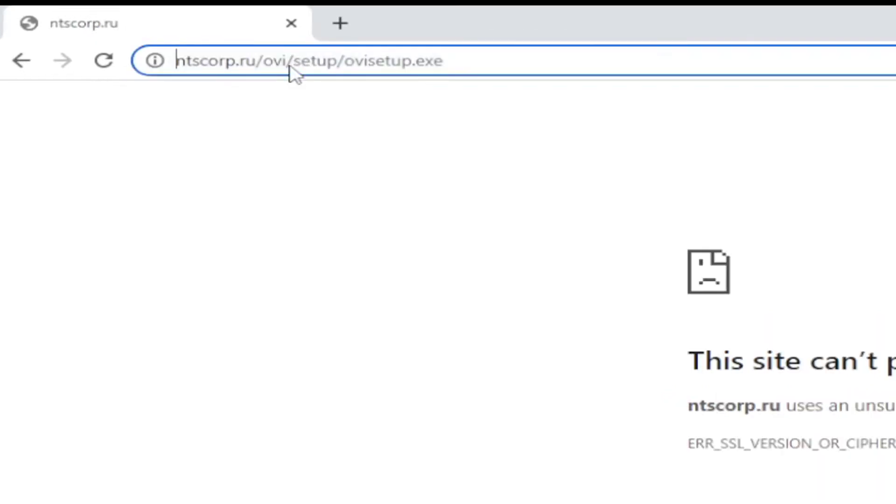
{"action": "right_click", "coordinate": [290, 67]}
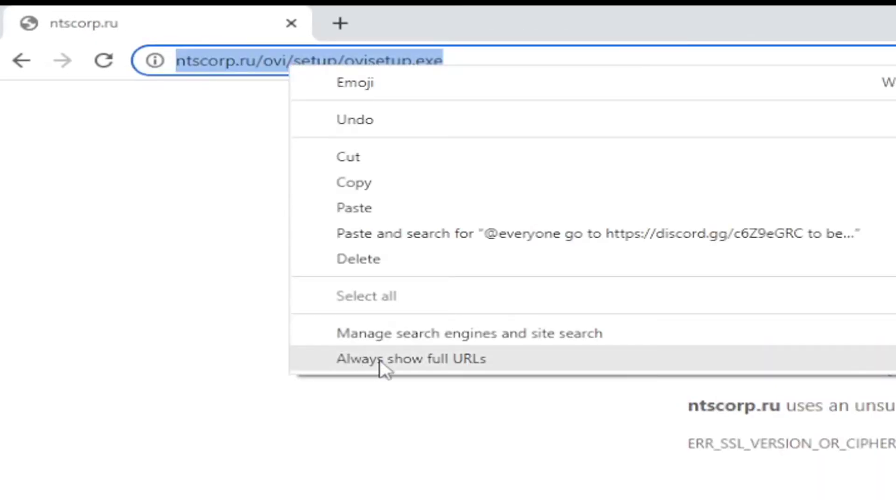
{"action": "left_click", "coordinate": [421, 365]}
{"action": "left_click", "coordinate": [406, 351]}
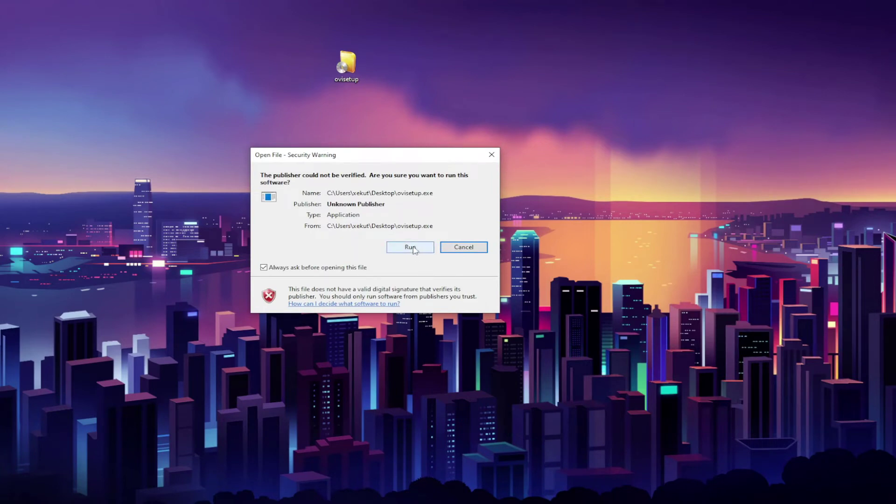
Step: Allow the unverified OpenIV setup to run and continue with English (English) as the language
{"action": "left_click", "coordinate": [413, 248]}
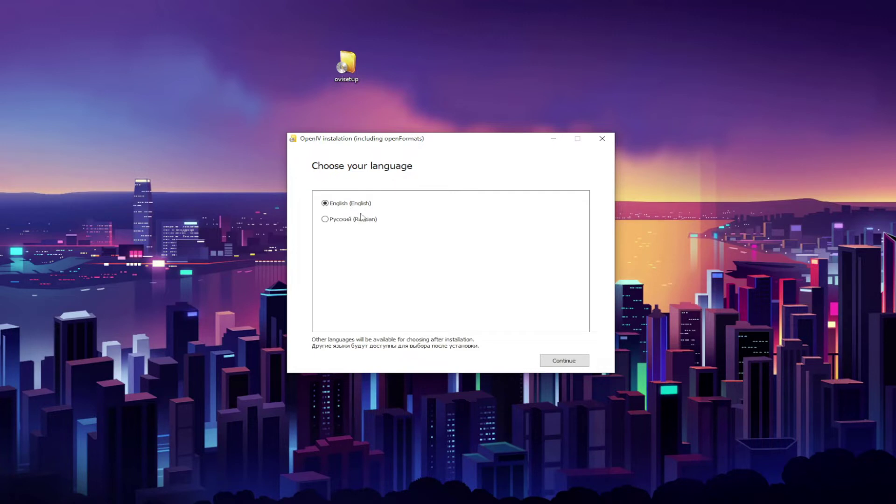
{"action": "left_click", "coordinate": [562, 365]}
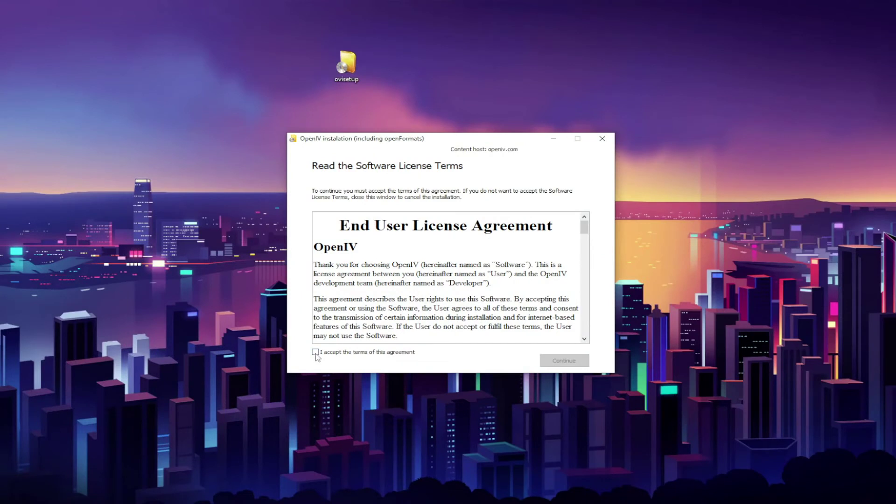
Step: Accept the license, choose 'Install the OpenIV to this computer', and approve the 20.4 Mb download
{"action": "left_click", "coordinate": [316, 353]}
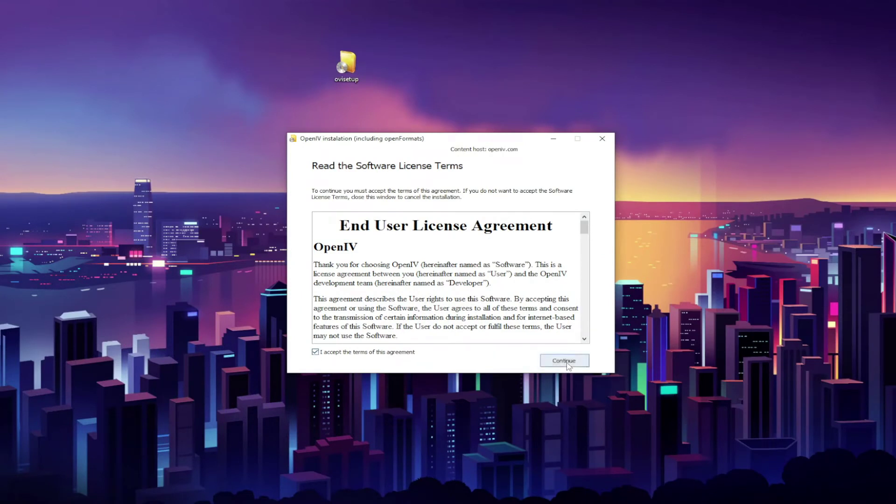
{"action": "left_click", "coordinate": [568, 363]}
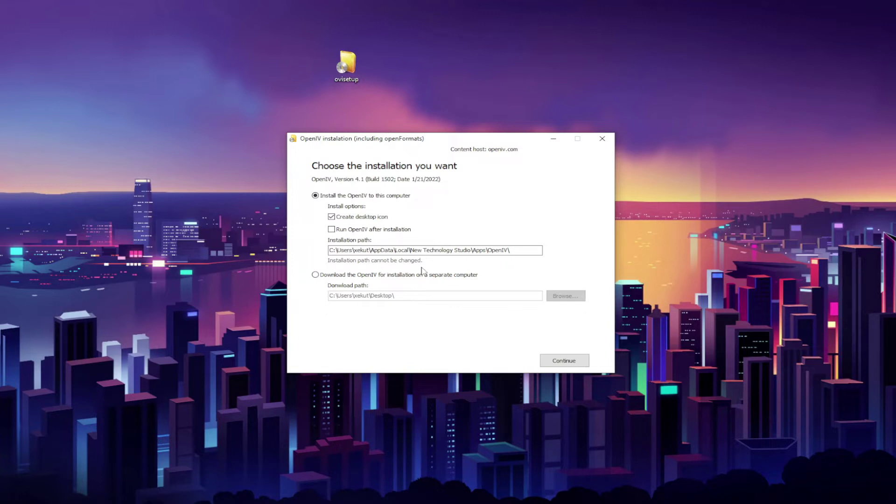
{"action": "left_click", "coordinate": [574, 364]}
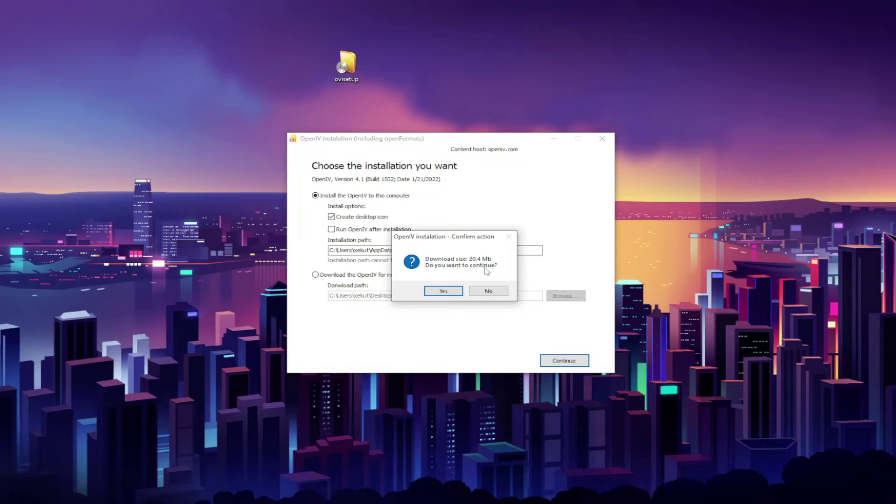
{"action": "left_click", "coordinate": [442, 292]}
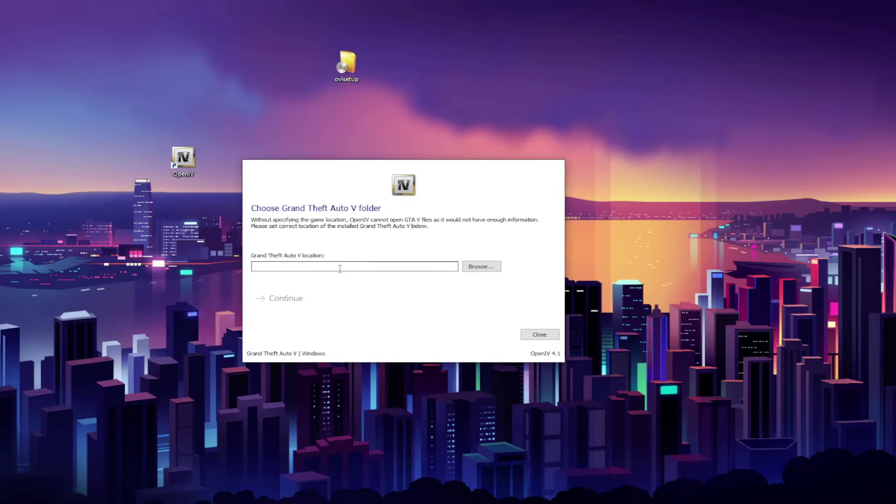
Step: Open Browse... beside the Grand Theft Auto V location field in the 'Choose Grand Theft Auto V folder' window
{"action": "left_click", "coordinate": [488, 270]}
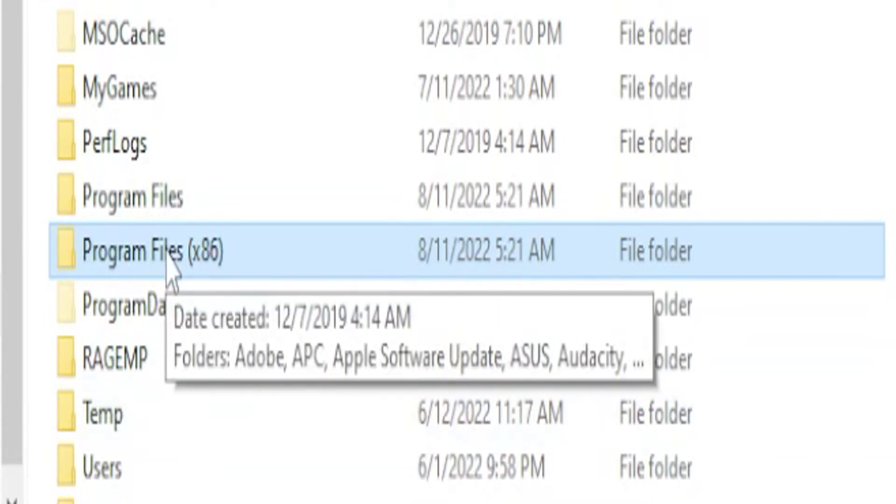
Step: Select Program Files (x86) > Steam > steamapps > common > Grand Theft Auto V as the game folder
{"action": "double_click", "coordinate": [168, 259]}
{"action": "scroll", "coordinate": [170, 275], "scroll_direction": "down", "scroll_amount": 5}
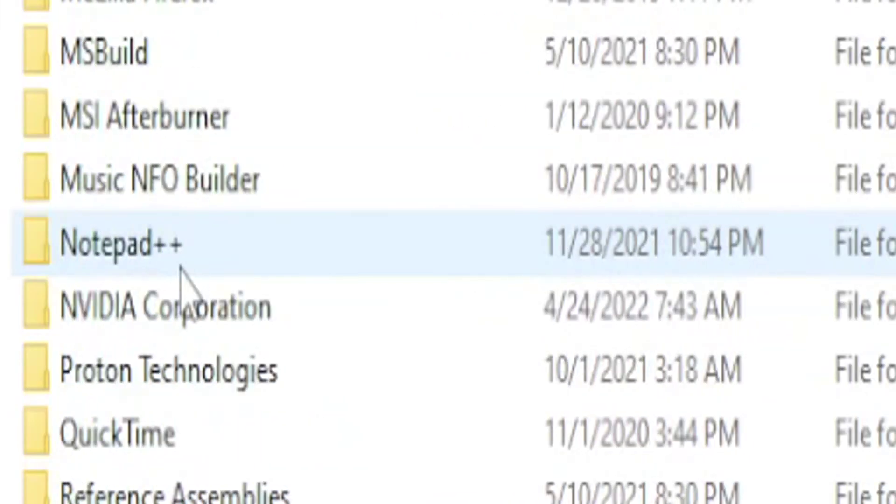
{"action": "scroll", "coordinate": [181, 269], "scroll_direction": "down", "scroll_amount": 3}
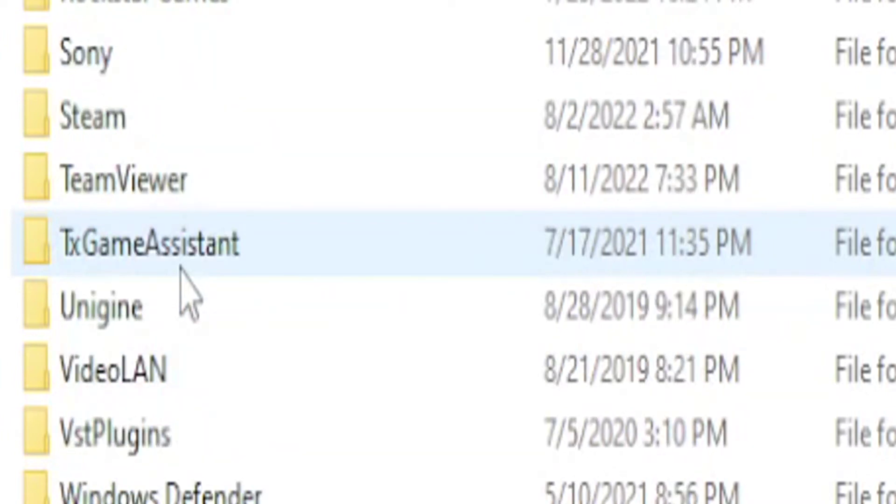
{"action": "double_click", "coordinate": [86, 119]}
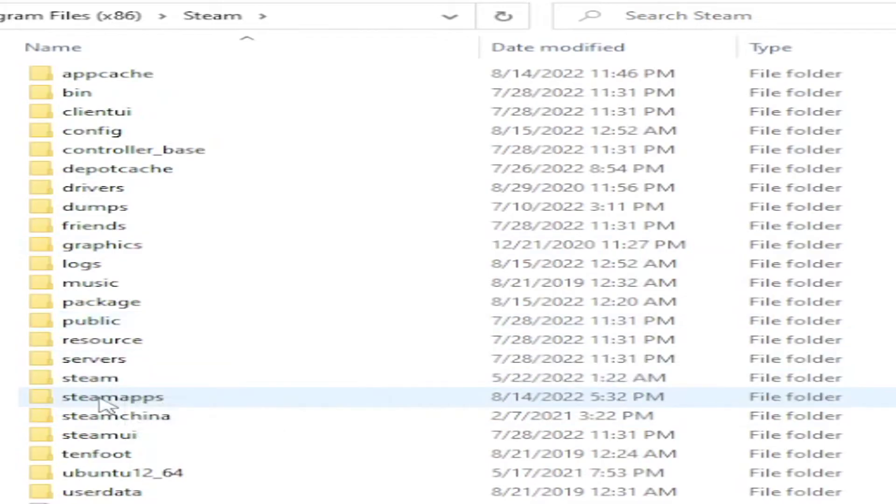
{"action": "double_click", "coordinate": [100, 400]}
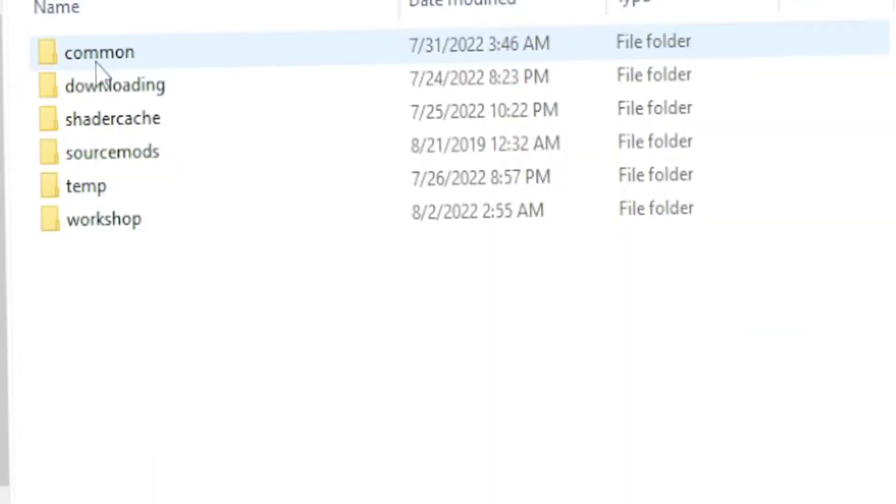
{"action": "double_click", "coordinate": [97, 62]}
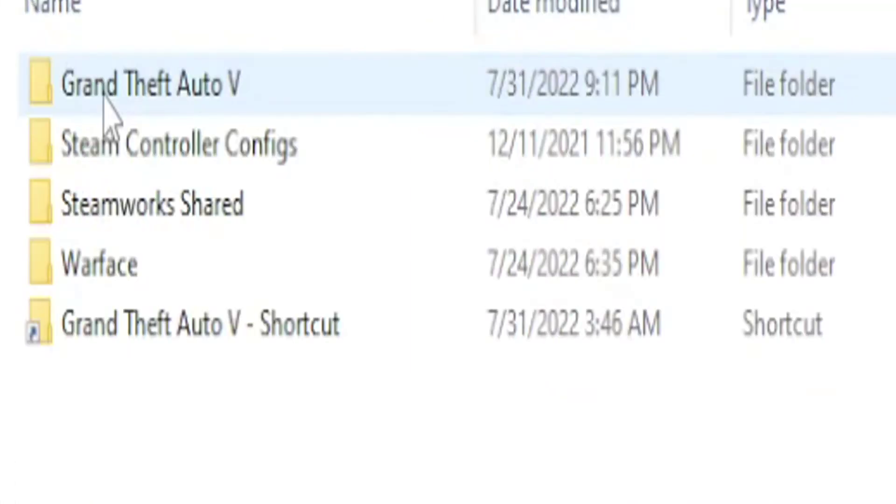
{"action": "mouse_move", "coordinate": [108, 114]}
{"action": "double_click", "coordinate": [105, 98]}
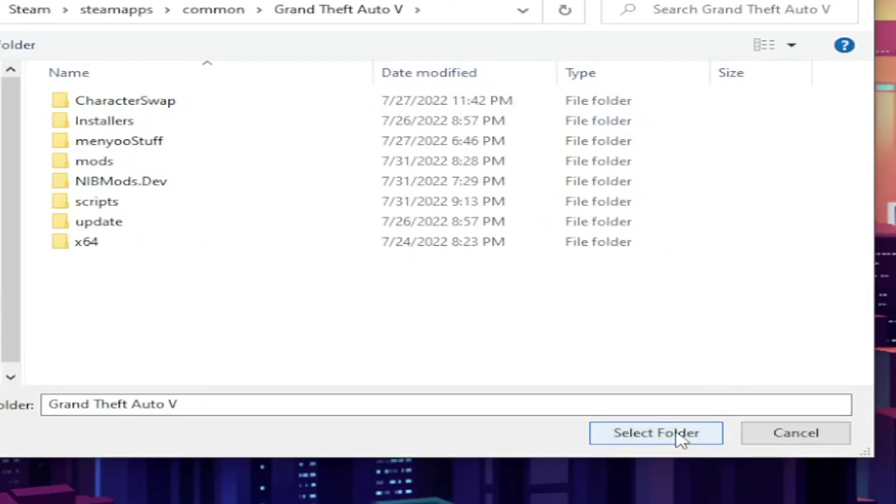
{"action": "left_click", "coordinate": [676, 434]}
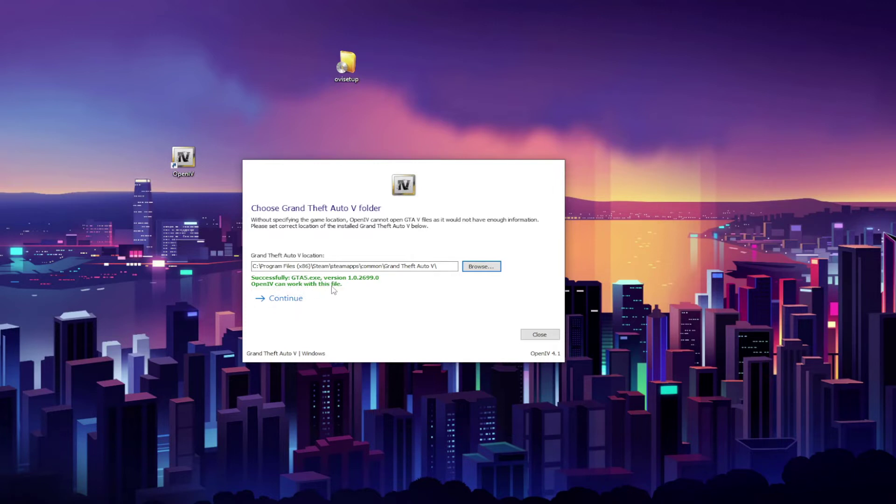
Step: Continue past the game folder page so OpenIV's main window opens on GTA V
{"action": "left_click", "coordinate": [293, 304]}
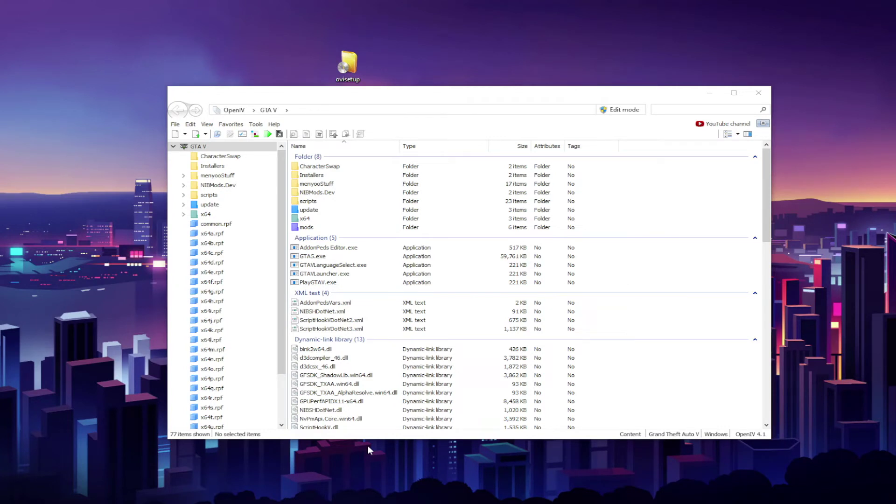
Step: Install ASI Loader and OpenIV.ASI from the Tools > ASI Manager window
{"action": "left_click", "coordinate": [256, 126]}
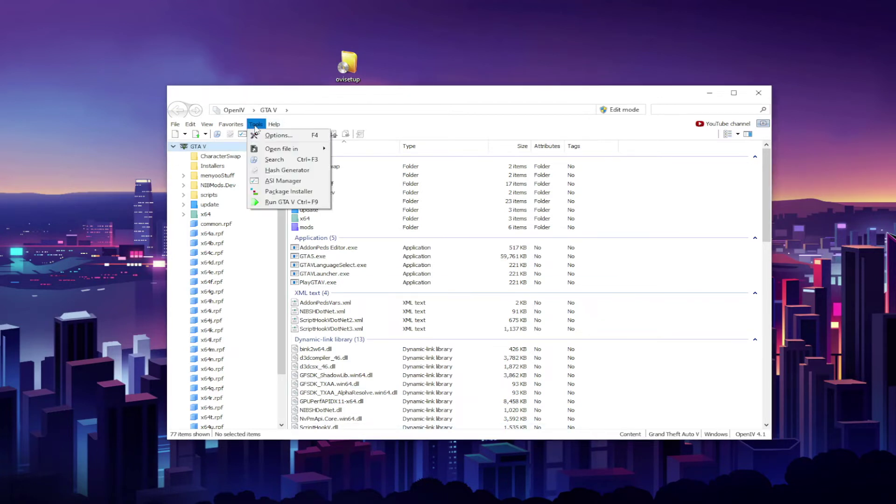
{"action": "left_click", "coordinate": [279, 181]}
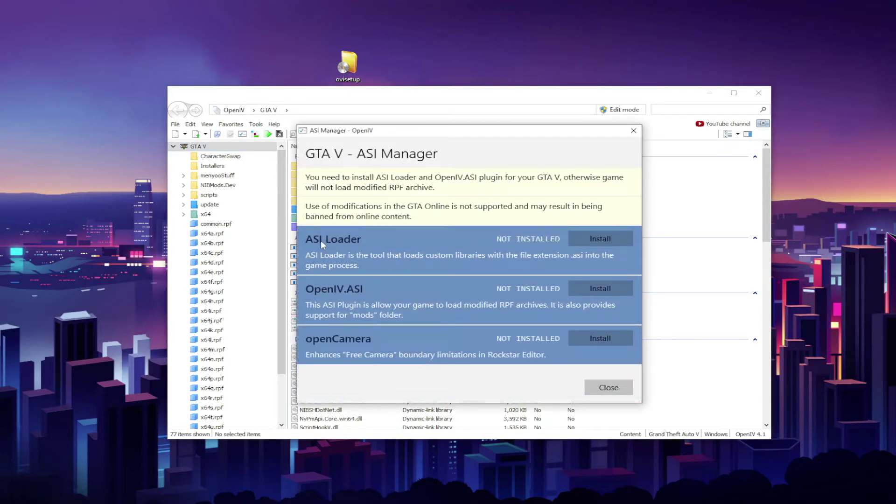
{"action": "left_click", "coordinate": [587, 237]}
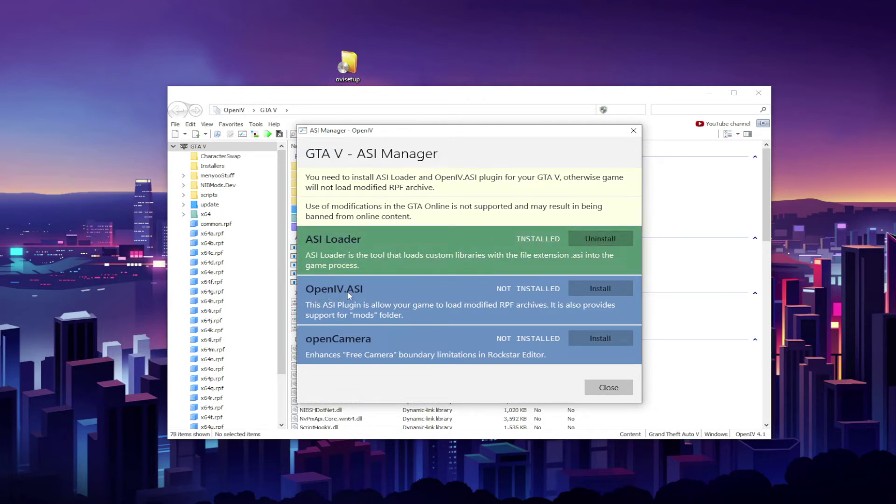
{"action": "left_click", "coordinate": [599, 289]}
Step: Close the ASI Manager and turn on Edit mode, accepting its warning
{"action": "left_click", "coordinate": [609, 388]}
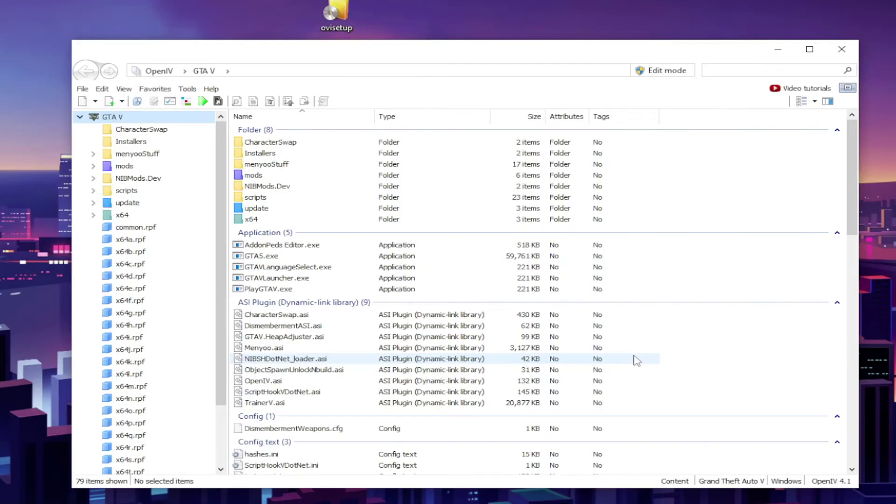
{"action": "left_click", "coordinate": [673, 73]}
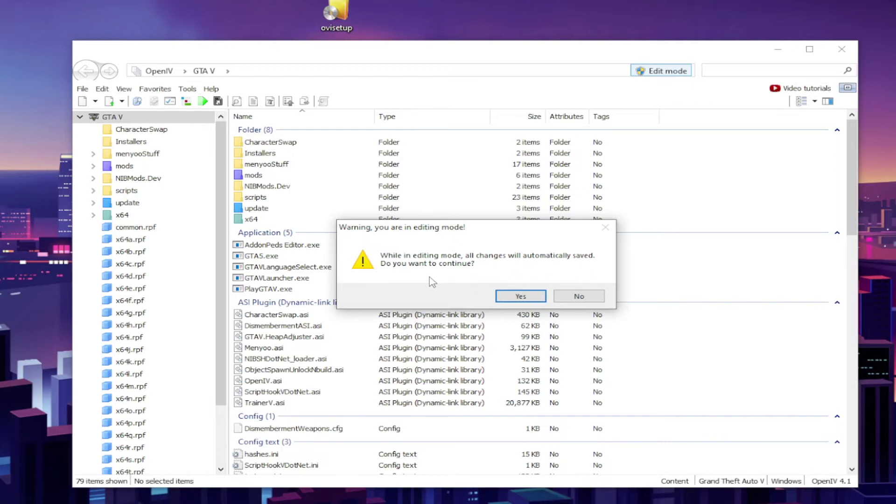
{"action": "left_click", "coordinate": [527, 299]}
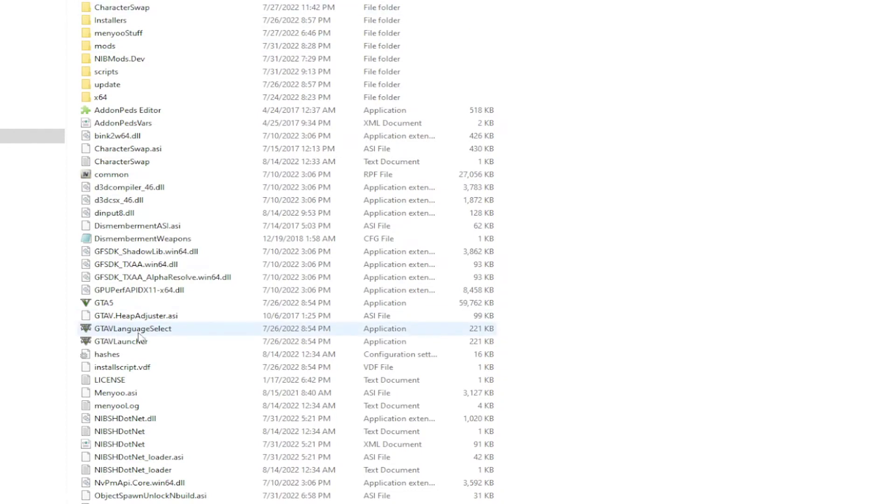
Step: Look over the Grand Theft Auto V files in File Explorer, including dinput8.dll and the ASI plugins
{"action": "mouse_move", "coordinate": [116, 309]}
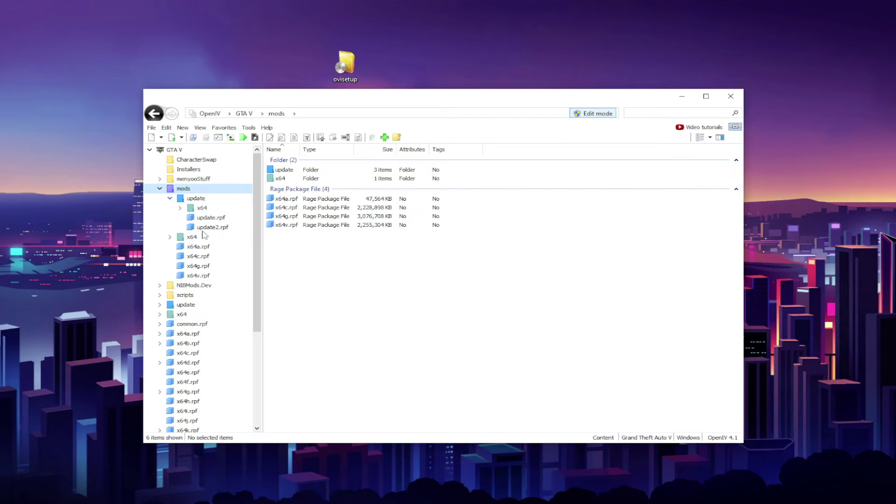
{"action": "scroll", "coordinate": [241, 364], "scroll_direction": "down", "scroll_amount": 5}
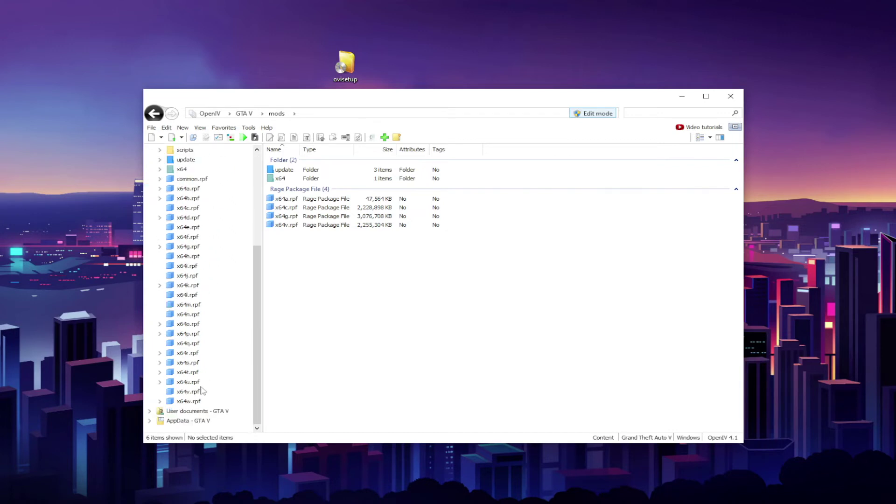
{"action": "left_click", "coordinate": [187, 375]}
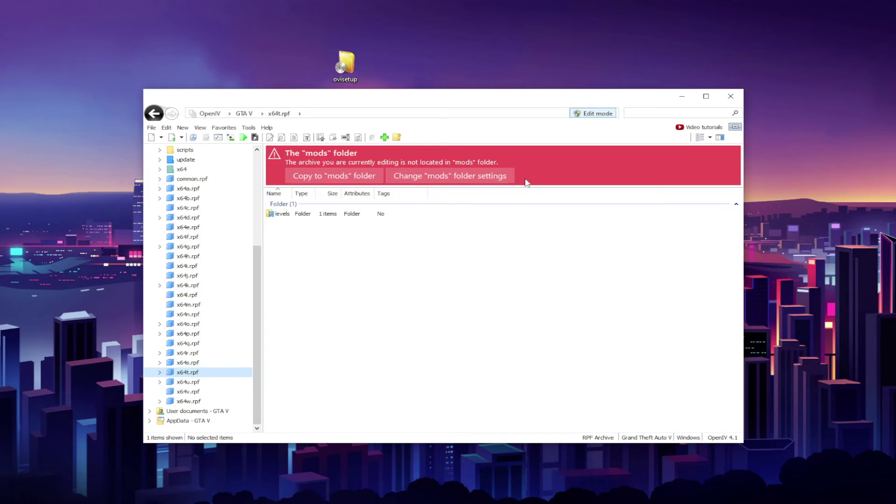
{"action": "left_click", "coordinate": [344, 178]}
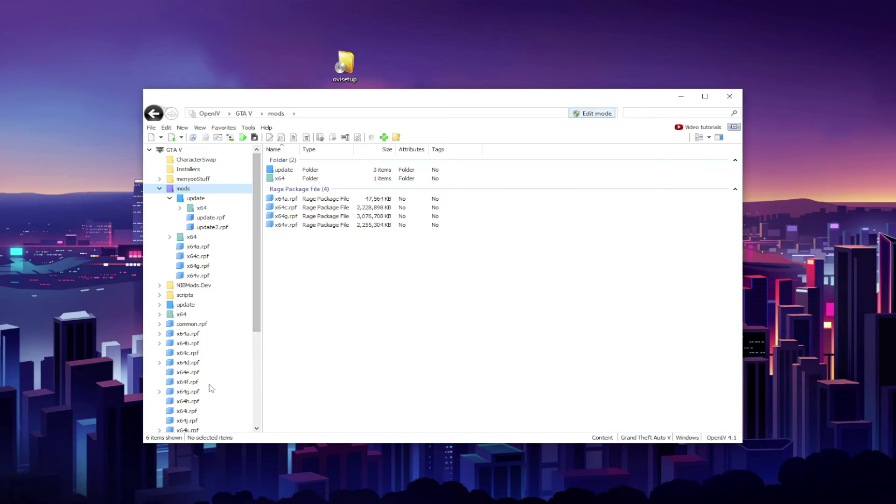
{"action": "scroll", "coordinate": [211, 387], "scroll_direction": "down", "scroll_amount": 5}
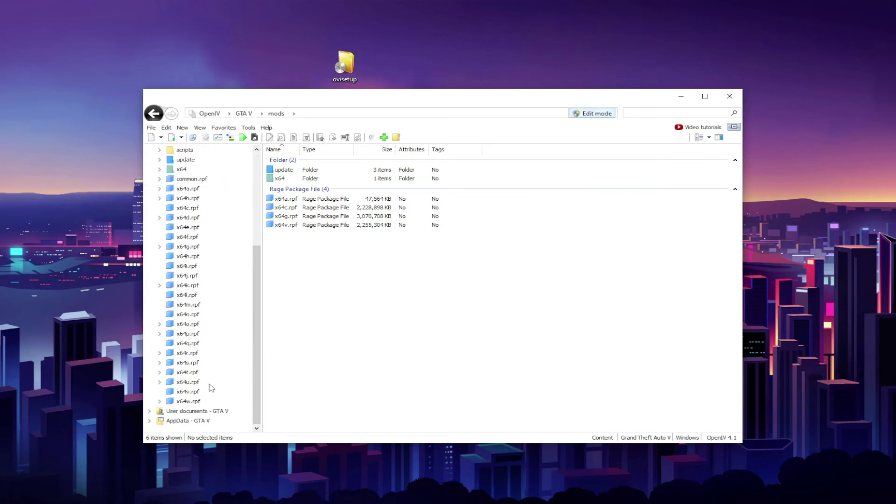
{"action": "scroll", "coordinate": [211, 388], "scroll_direction": "up", "scroll_amount": 5}
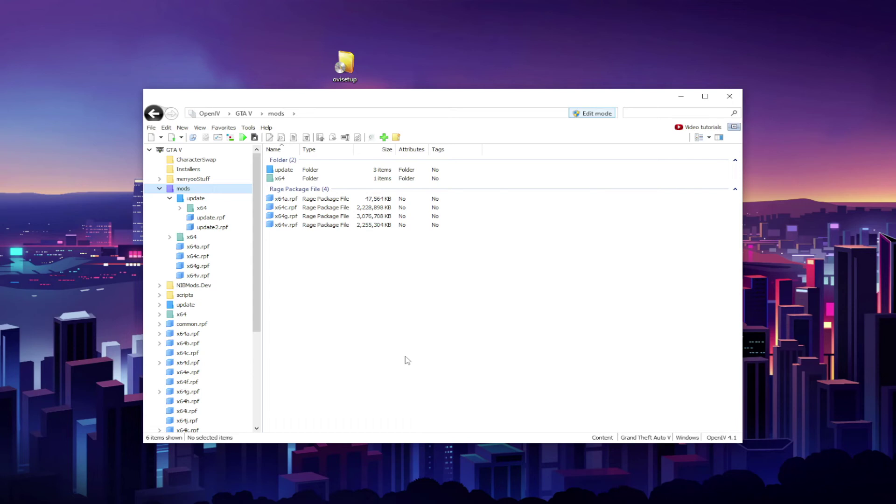
Step: In Tools > Options, mods folder tab, tick 'Allow edit mode only for archives inside mods folder'
{"action": "left_click", "coordinate": [407, 361]}
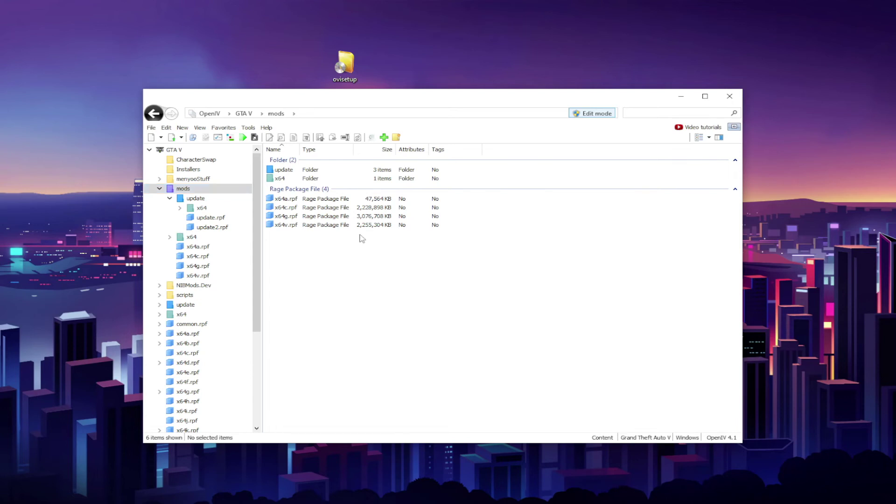
{"action": "left_click", "coordinate": [248, 128]}
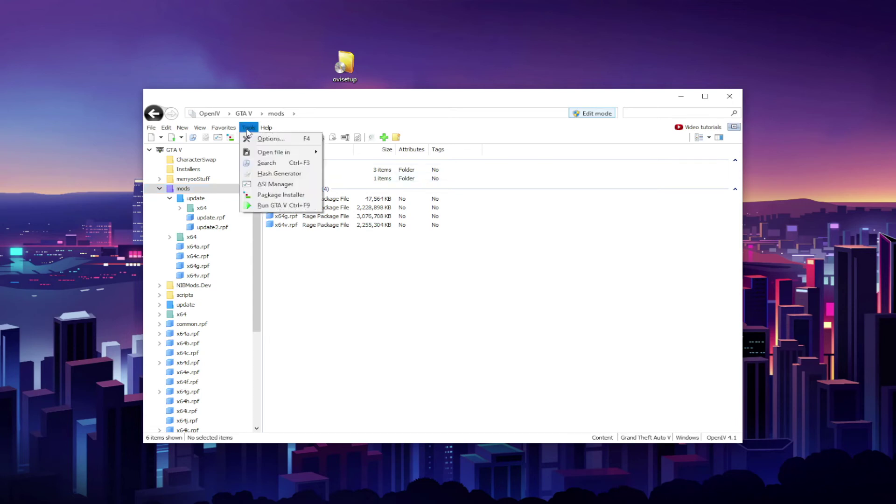
{"action": "left_click", "coordinate": [271, 147]}
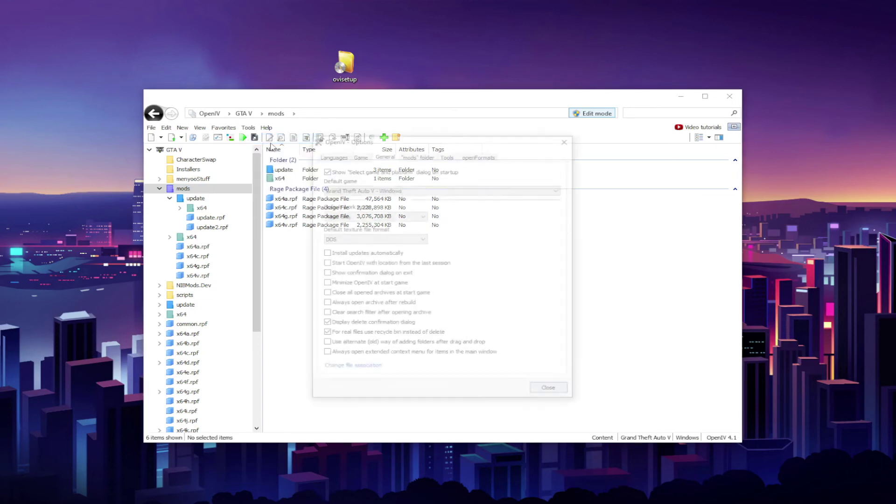
{"action": "left_click", "coordinate": [414, 155]}
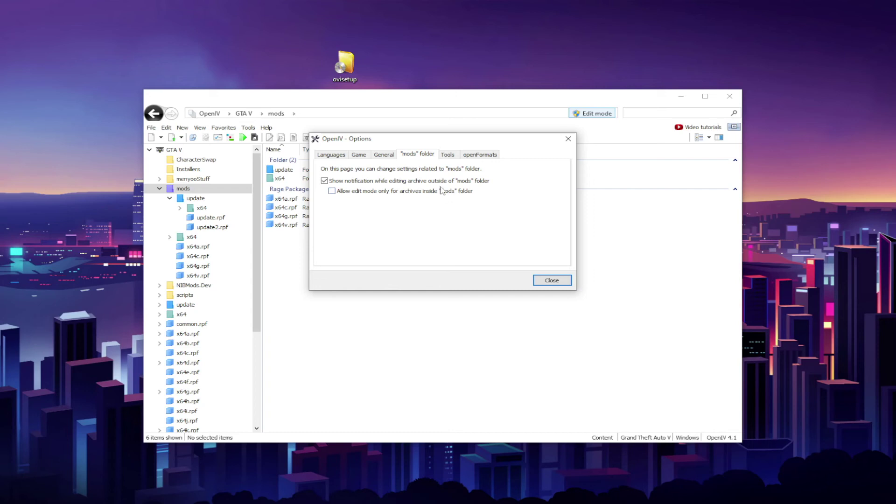
{"action": "left_click", "coordinate": [340, 190]}
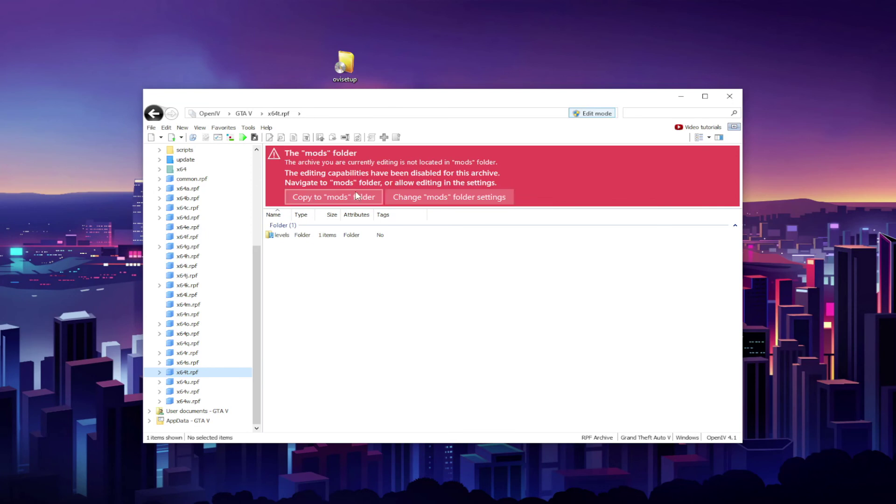
Step: Copy the read-only x64t.rpf archive into the mods folder so it can be edited
{"action": "left_click", "coordinate": [374, 194]}
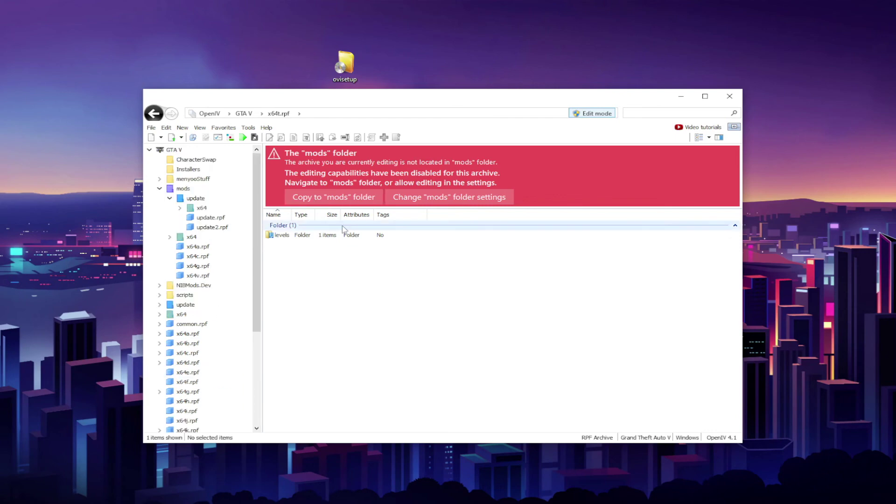